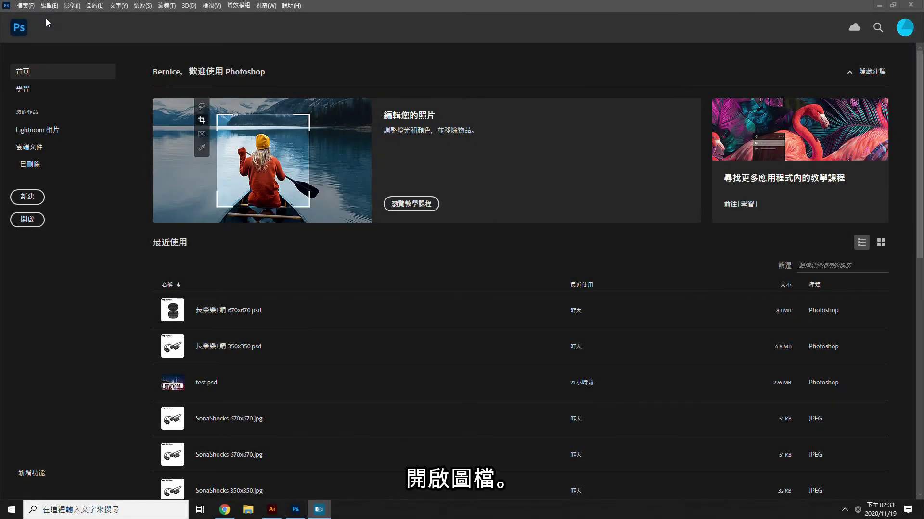
Open 004.jpg, the night city-and-bridge photo, through File > Open.
click(26, 6)
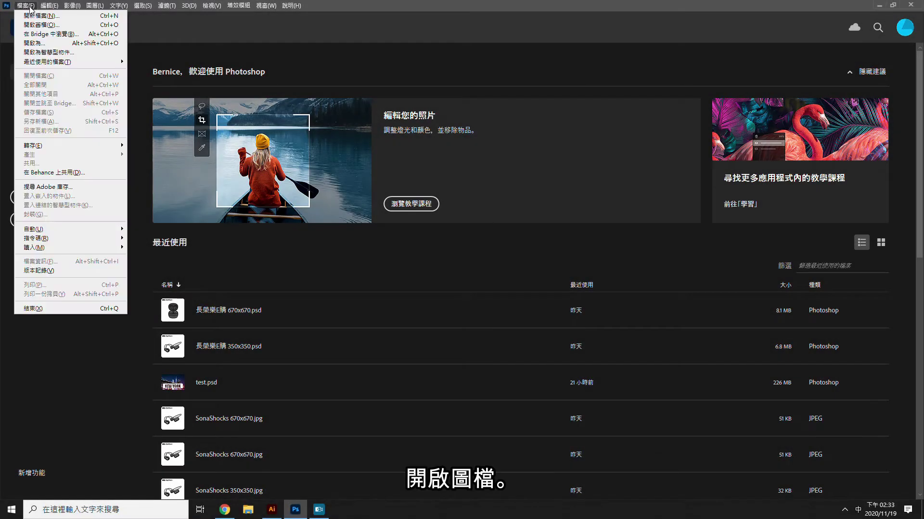
click(42, 24)
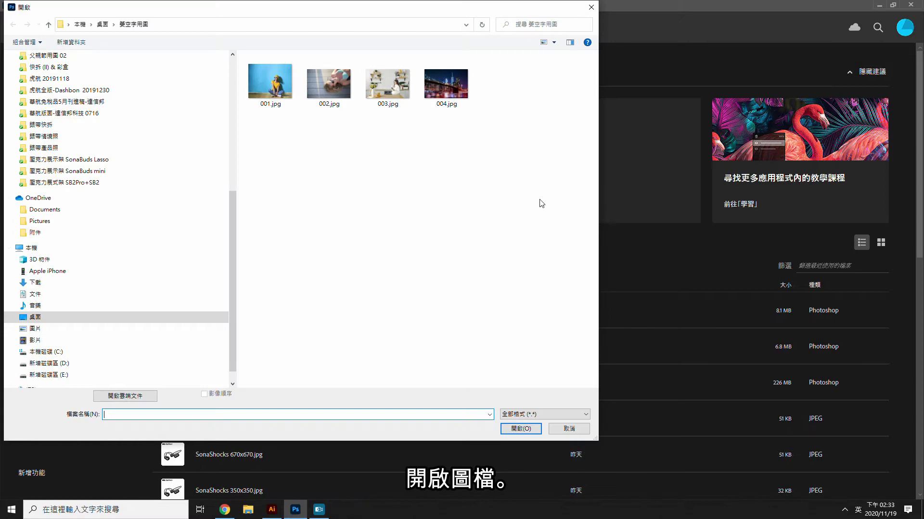
click(446, 81)
click(524, 422)
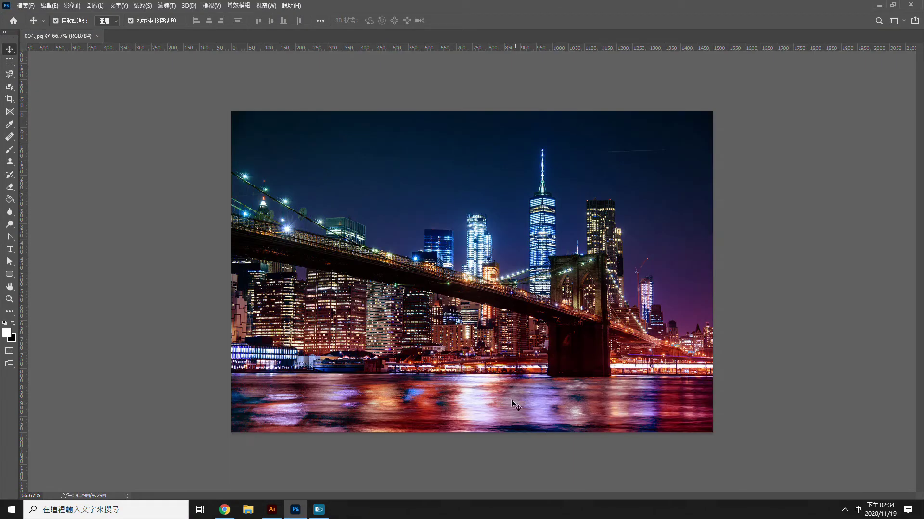
Show the Layers panel and float it beside the canvas.
click(266, 6)
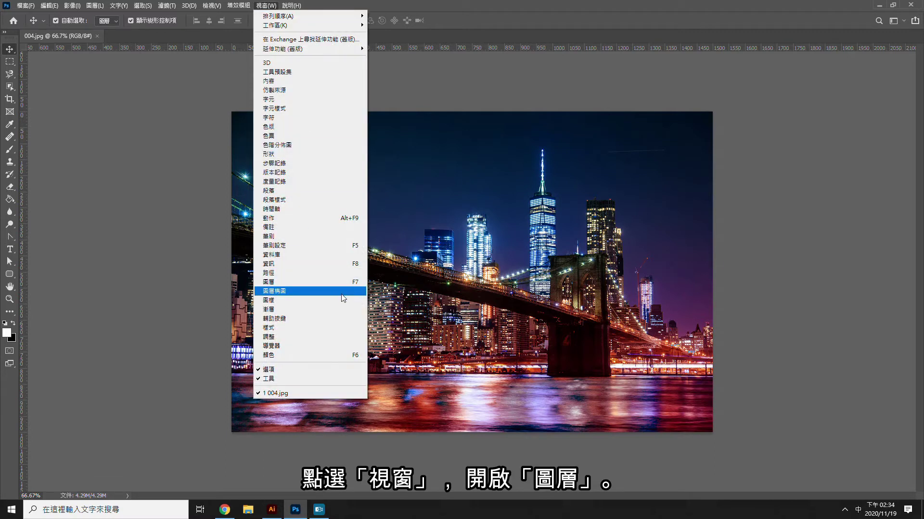
click(336, 282)
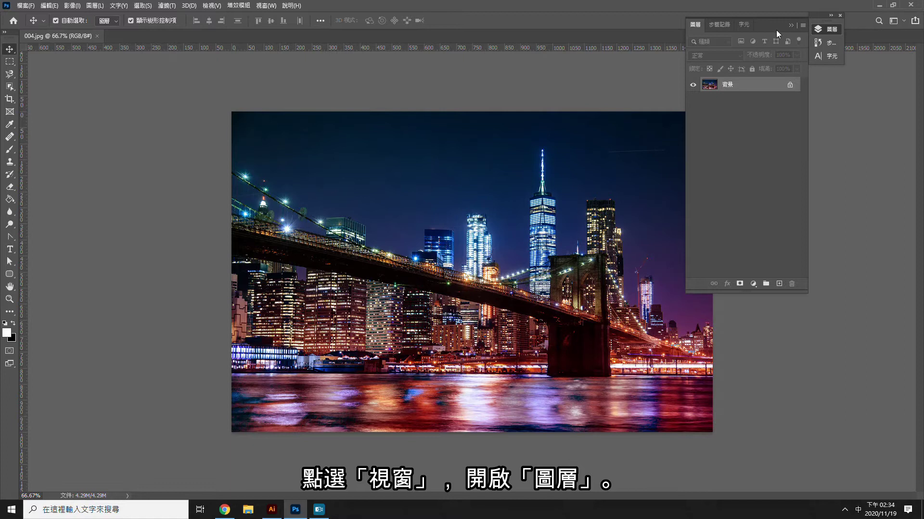
drag(775, 30, 842, 92)
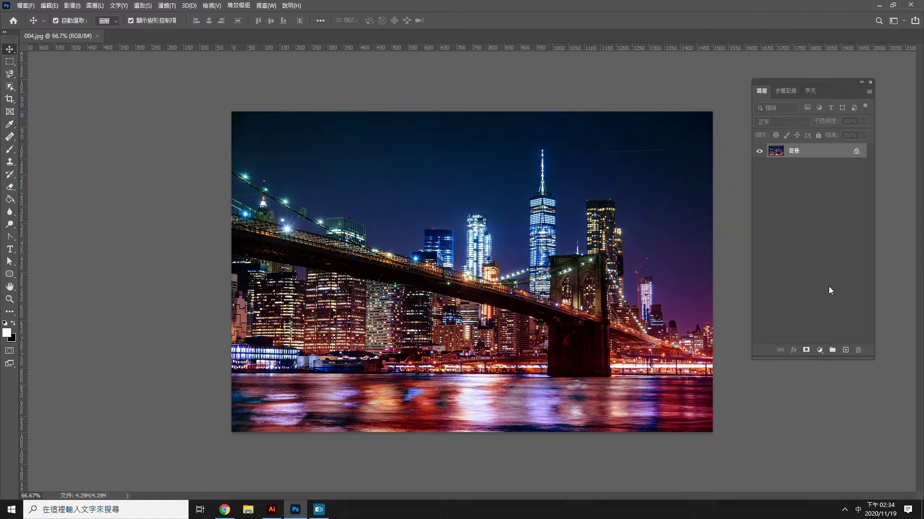
Draw a white 1114×289 px rounded rectangle across the lower centre, then add an empty layer.
click(9, 274)
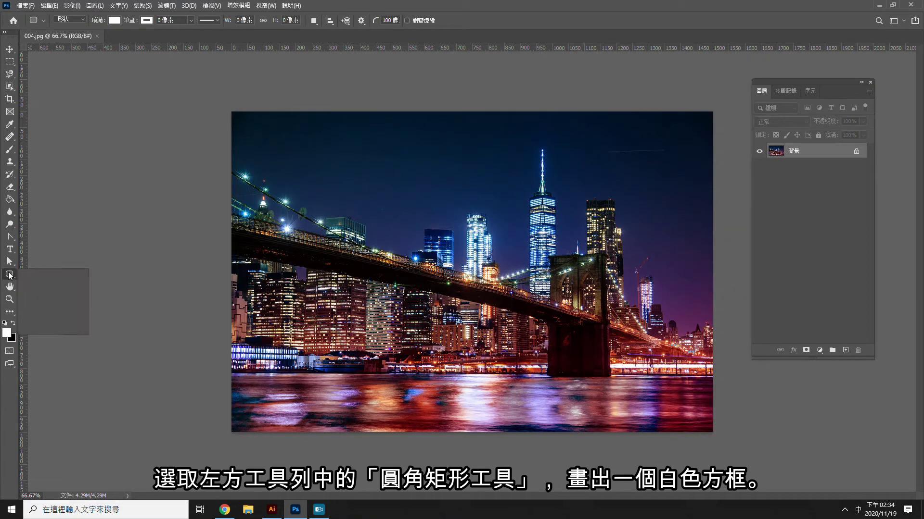
click(30, 283)
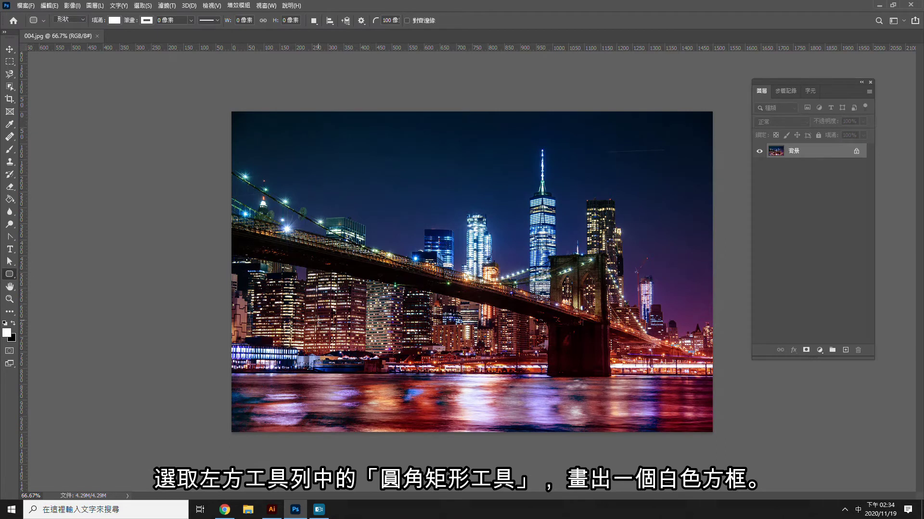
drag(288, 330, 465, 376)
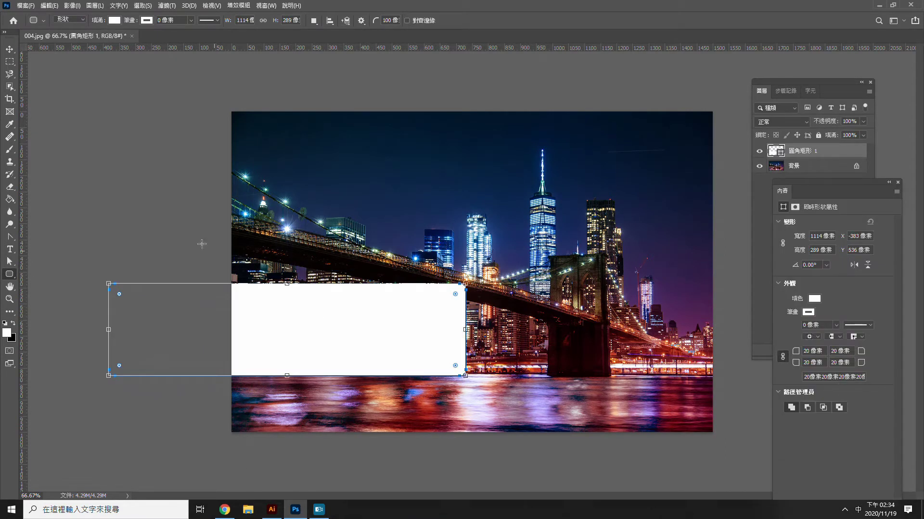
click(9, 49)
drag(301, 333, 488, 360)
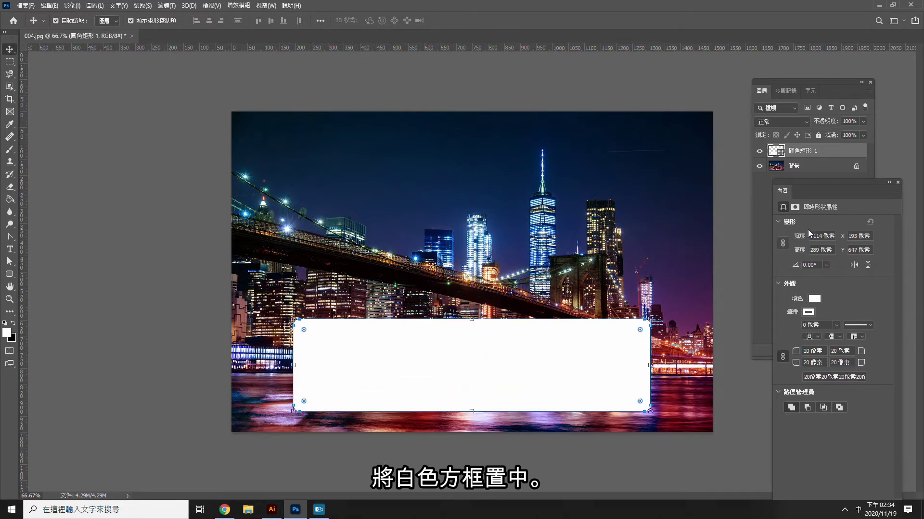
click(897, 183)
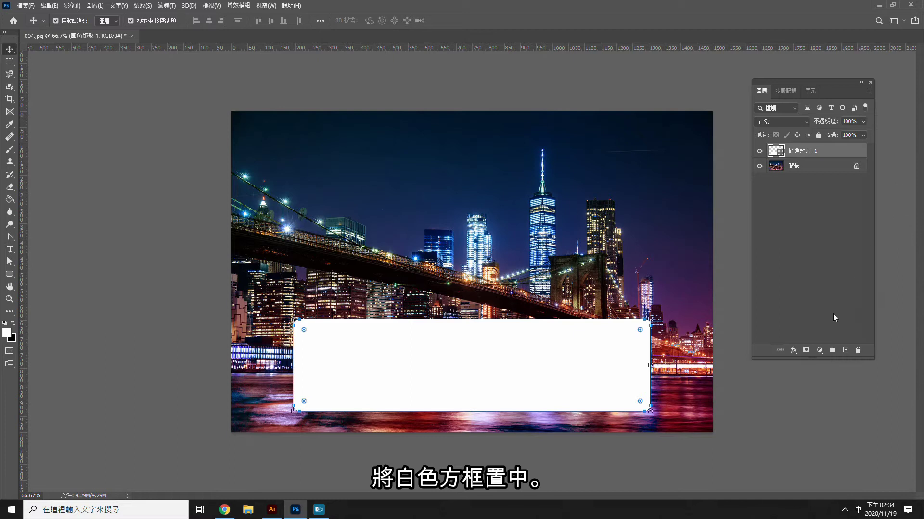
click(845, 351)
Type 'NEW YORK' in Impact, enlarge it to about 277% and centre it on the rectangle.
click(10, 249)
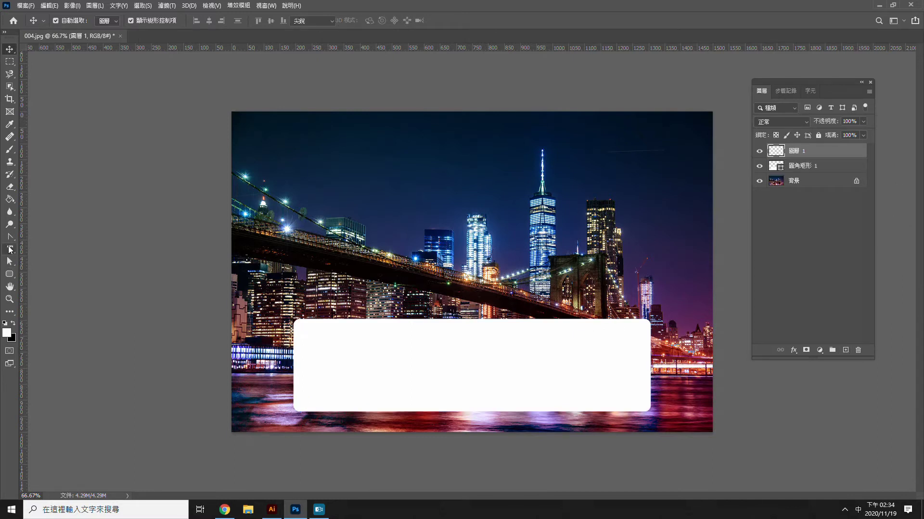
click(360, 358)
text(NEW YORK)
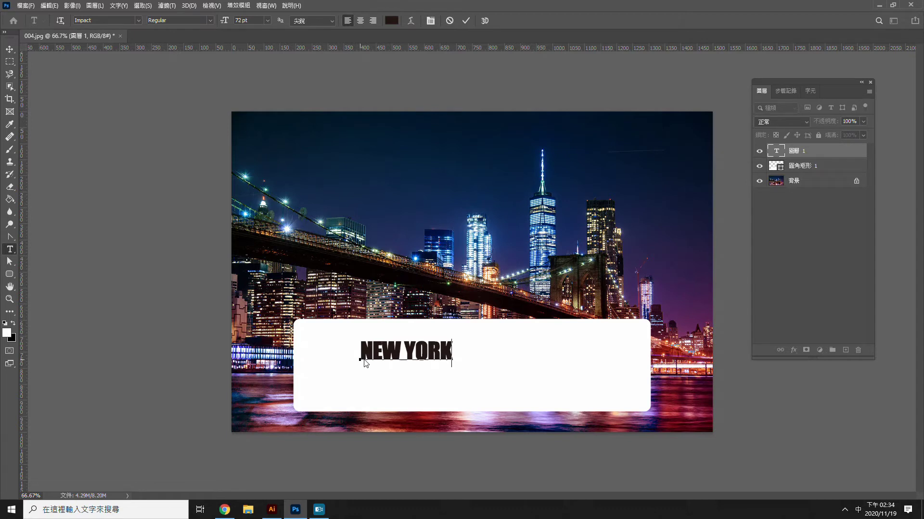
click(9, 49)
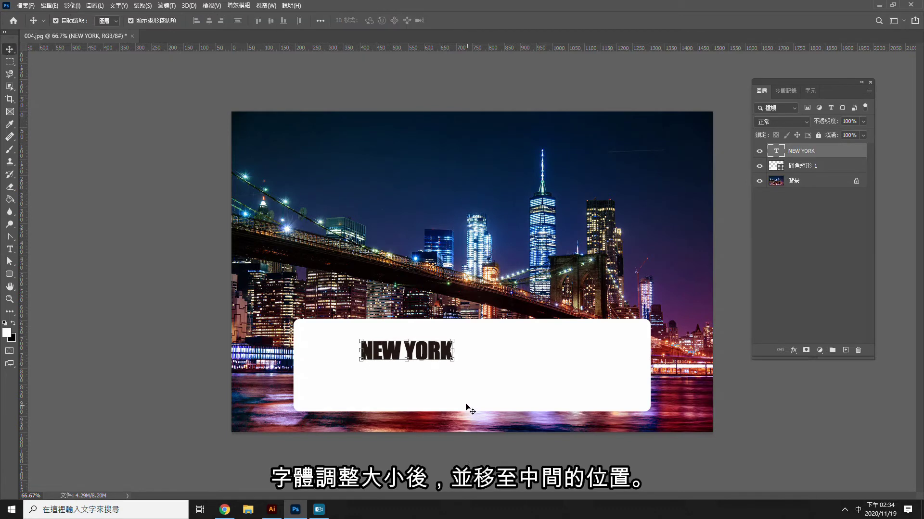
drag(485, 373, 621, 404)
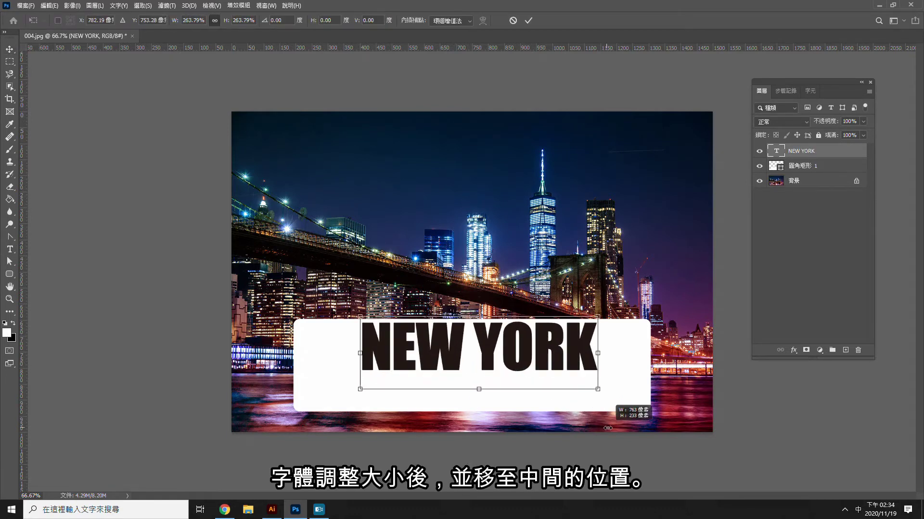
drag(565, 358, 545, 373)
Commit the text and load the NEW YORK Transparency channel as an inverted selection.
click(528, 20)
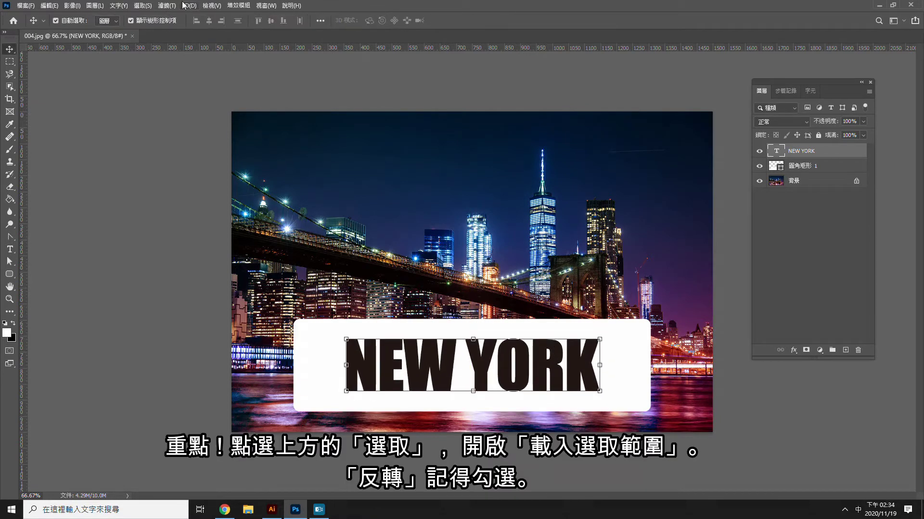
click(143, 6)
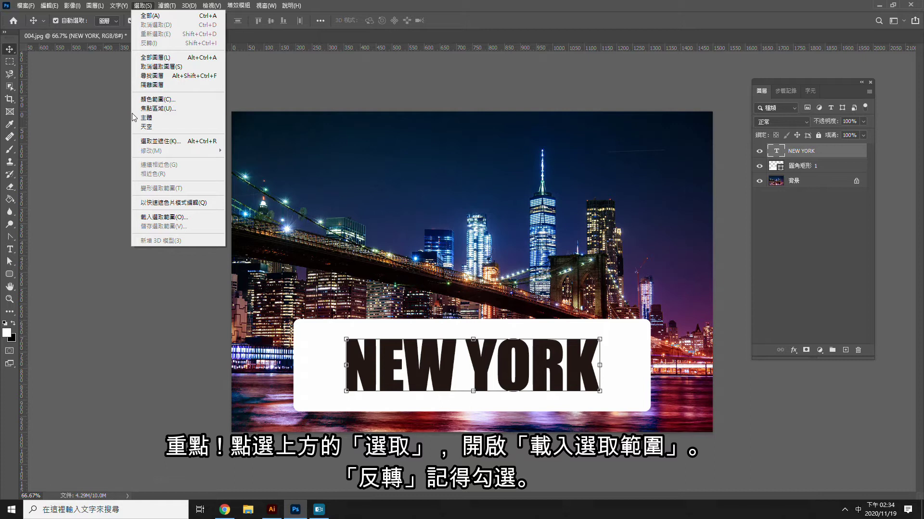
click(147, 218)
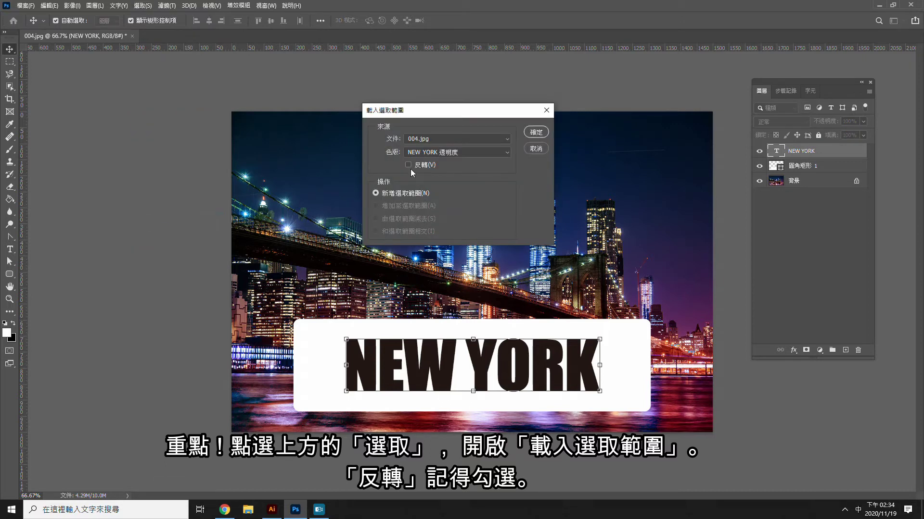
click(545, 131)
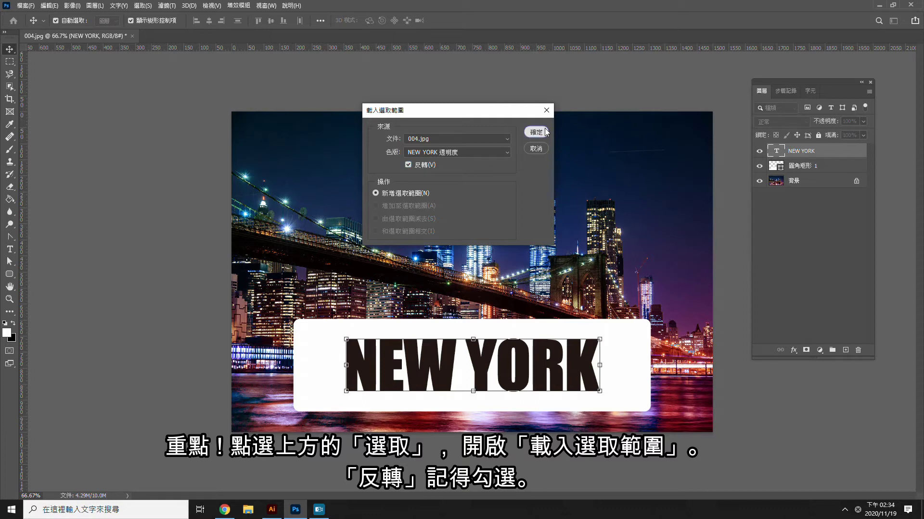
click(536, 132)
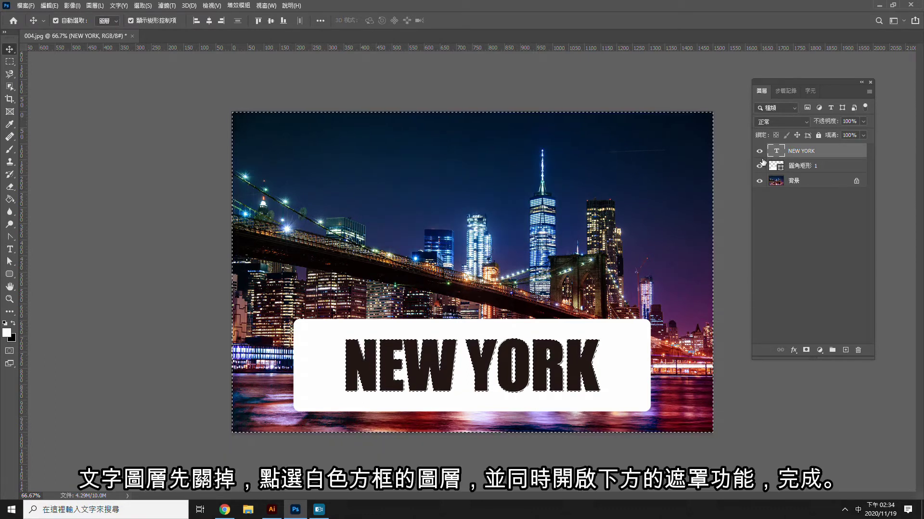
Hide the text layer, mask the rounded rectangle with the selection, and nudge the box up-left.
click(759, 152)
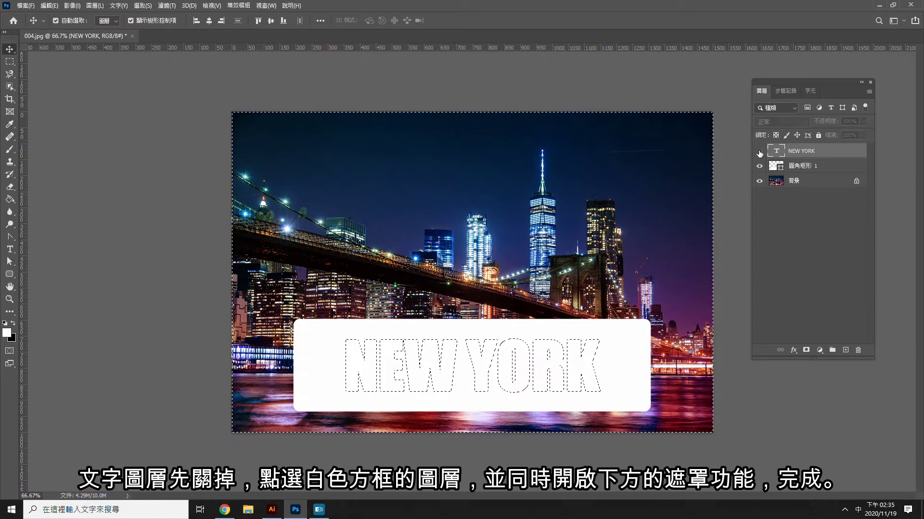
click(808, 167)
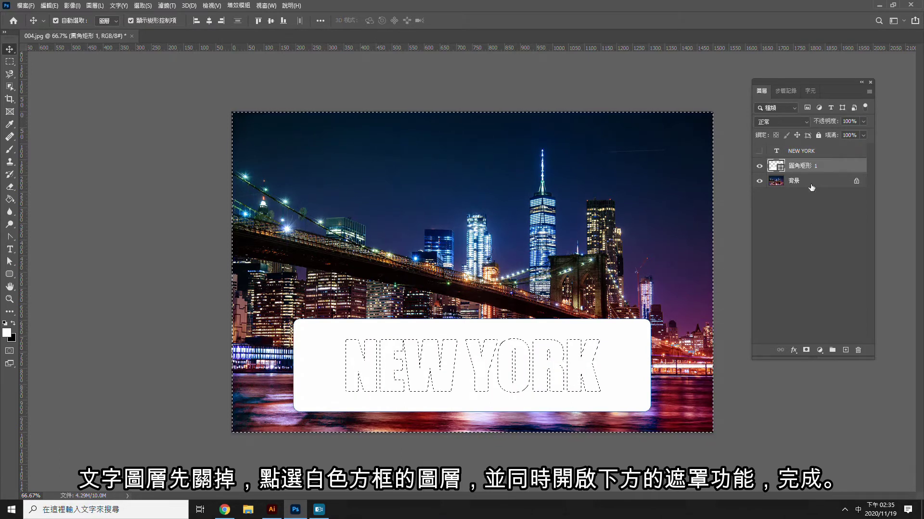
click(806, 351)
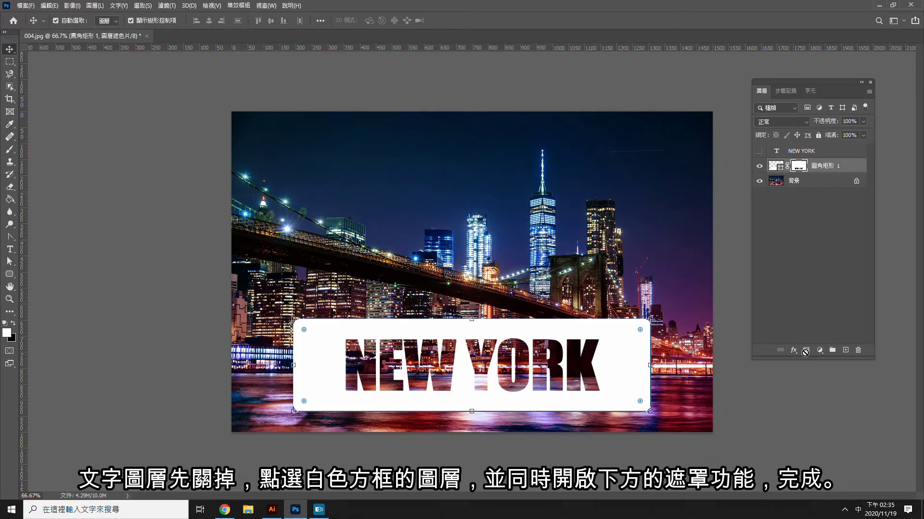
click(806, 408)
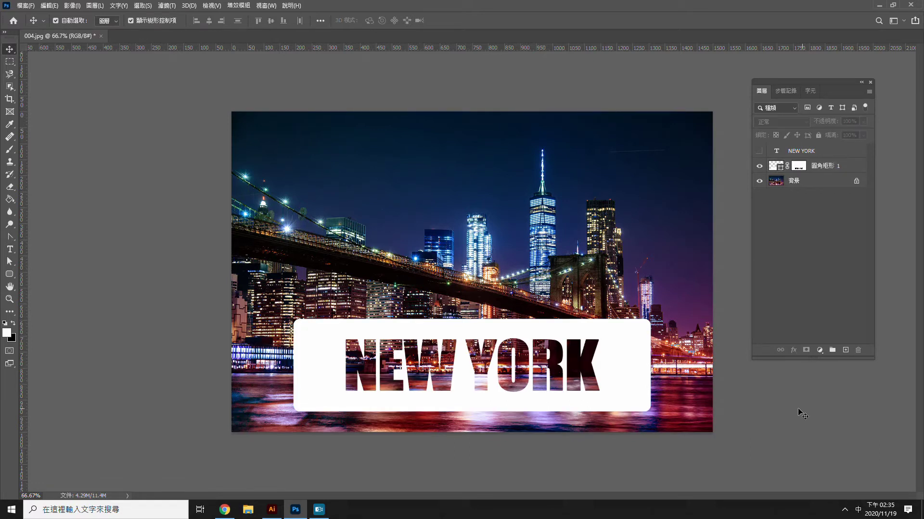
mouse_move(628, 379)
mouse_down()
mouse_move(619, 287)
mouse_move(622, 360)
mouse_up()
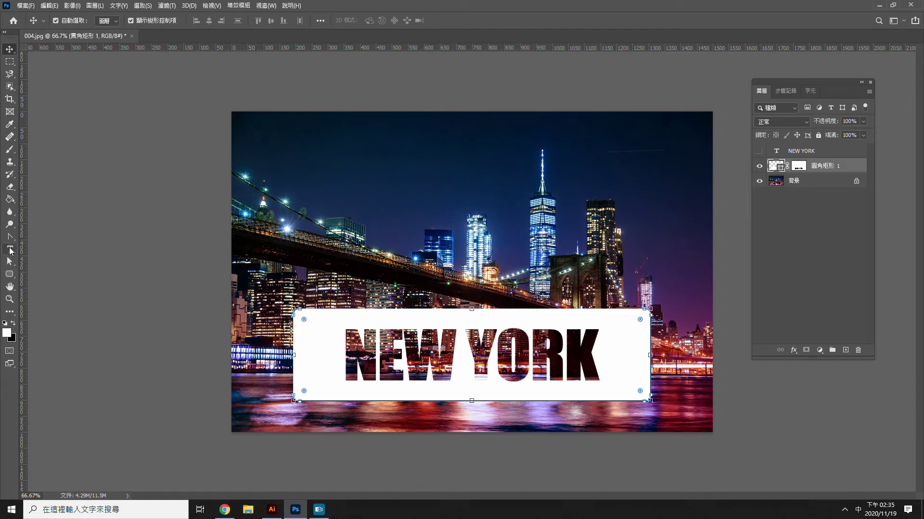
Start a new text layer on the canvas with the Type tool.
click(10, 250)
click(618, 346)
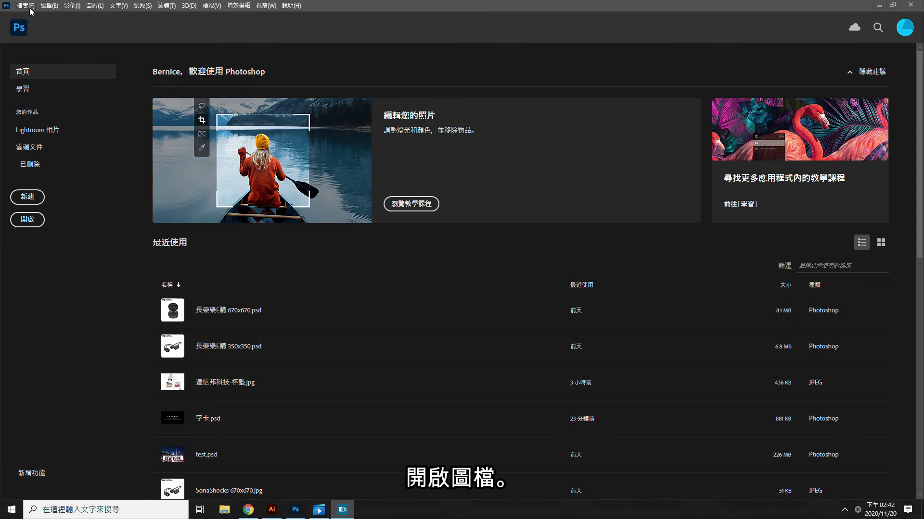
Reopen the skyline photo 004.jpg from the Desktop folder as a new document.
click(30, 8)
click(43, 25)
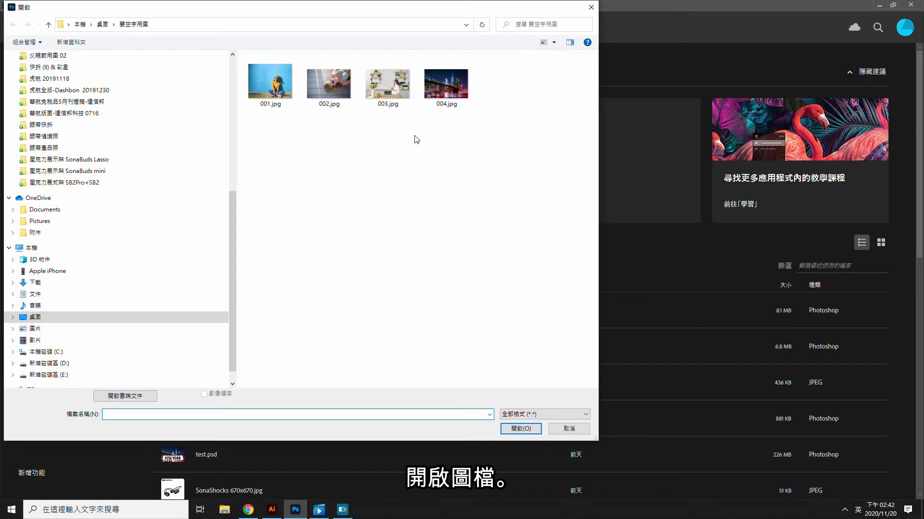
click(446, 84)
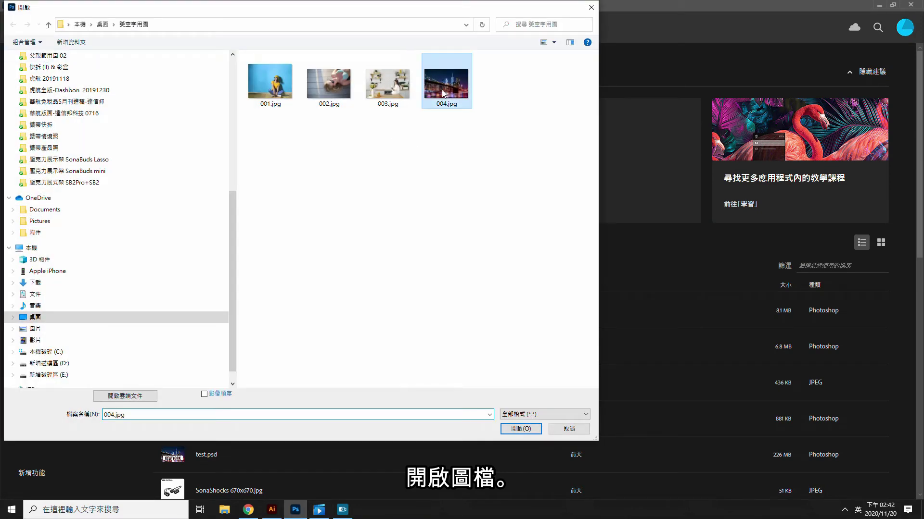
click(521, 429)
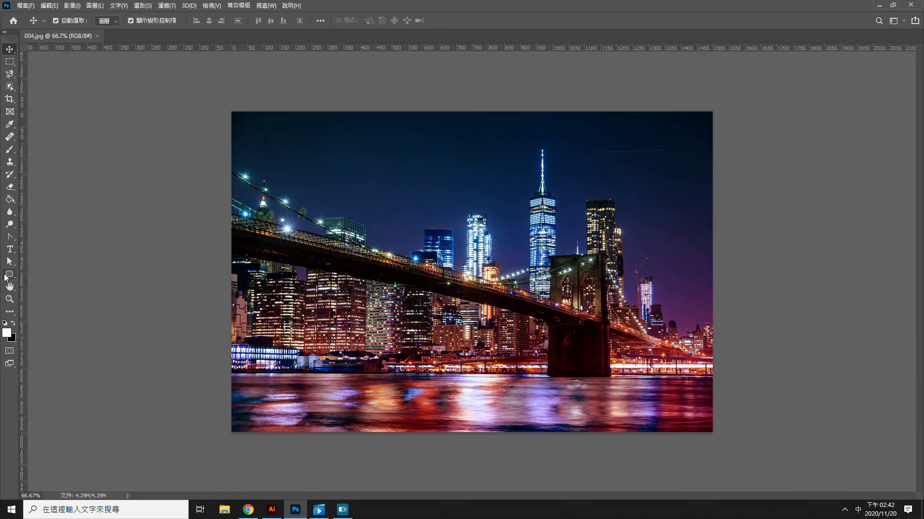
click(7, 275)
Draw a white rounded rectangle near the bottom, shift it slightly left and up, then deselect.
drag(508, 372, 309, 328)
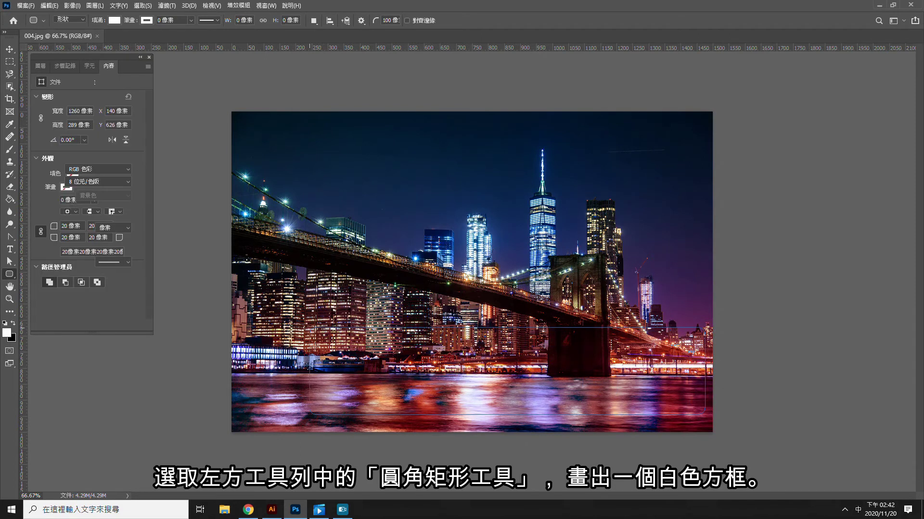
click(9, 49)
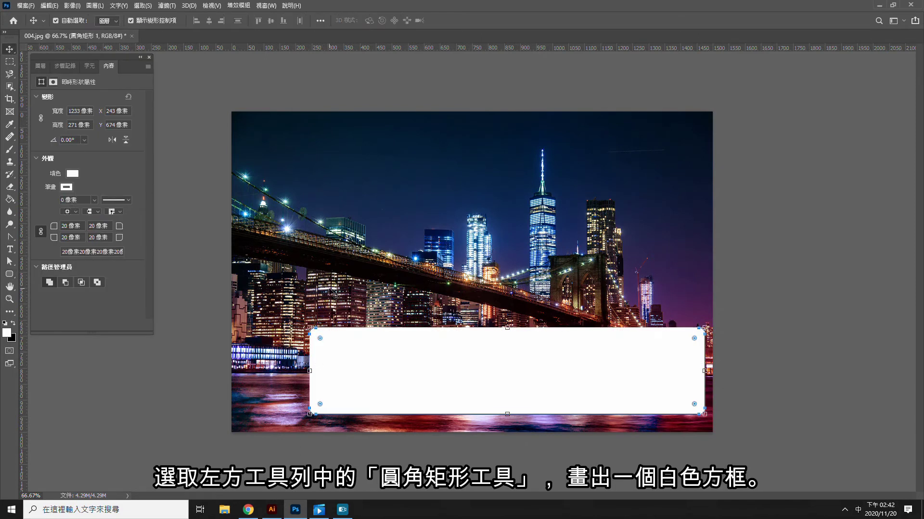
drag(357, 342, 328, 334)
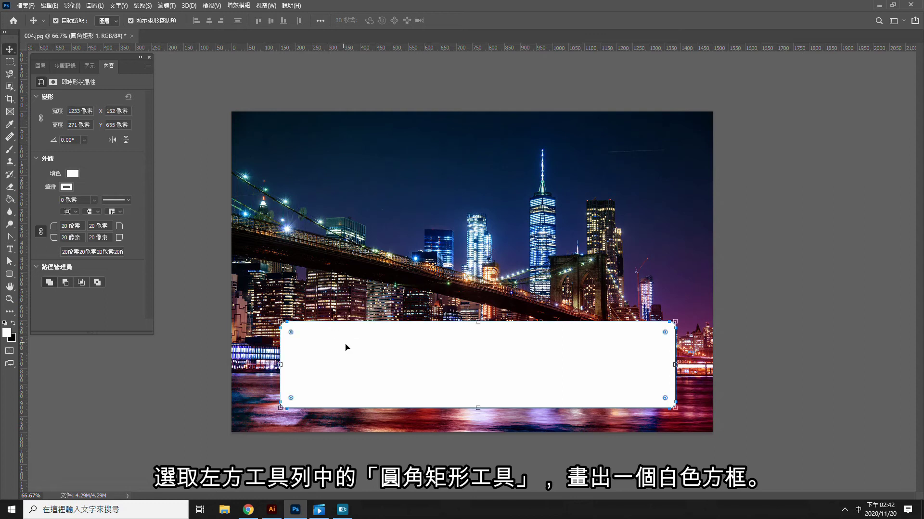
click(192, 385)
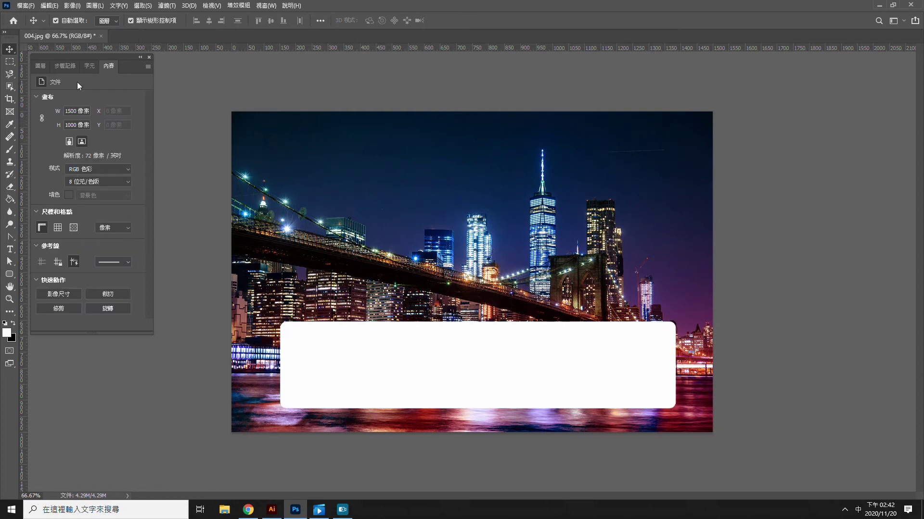
Type 'NEW YORK' in Impact on the white box, scale it to span the box and centre it.
click(39, 67)
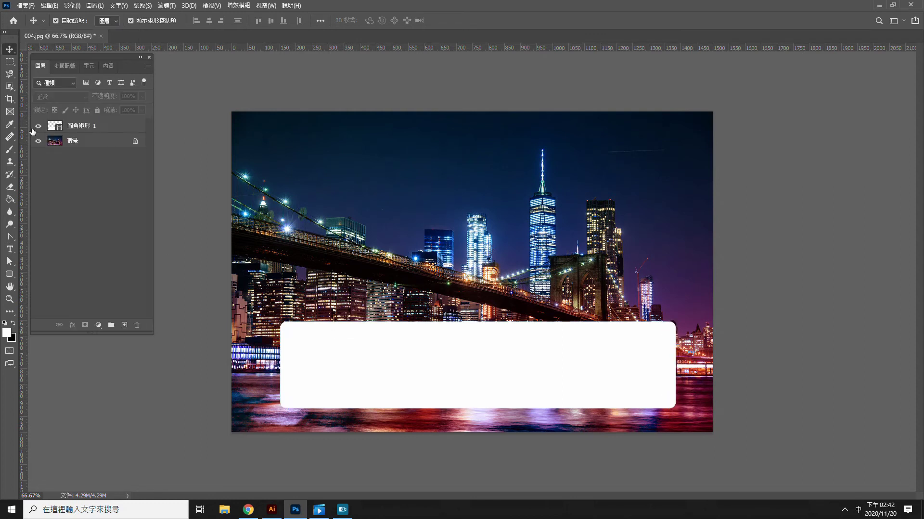
click(10, 250)
click(337, 368)
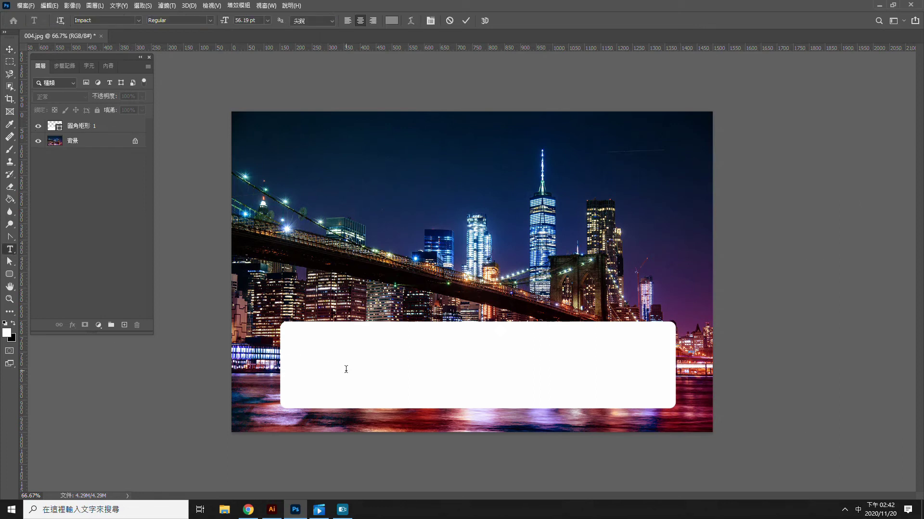
text(NEW YORK)
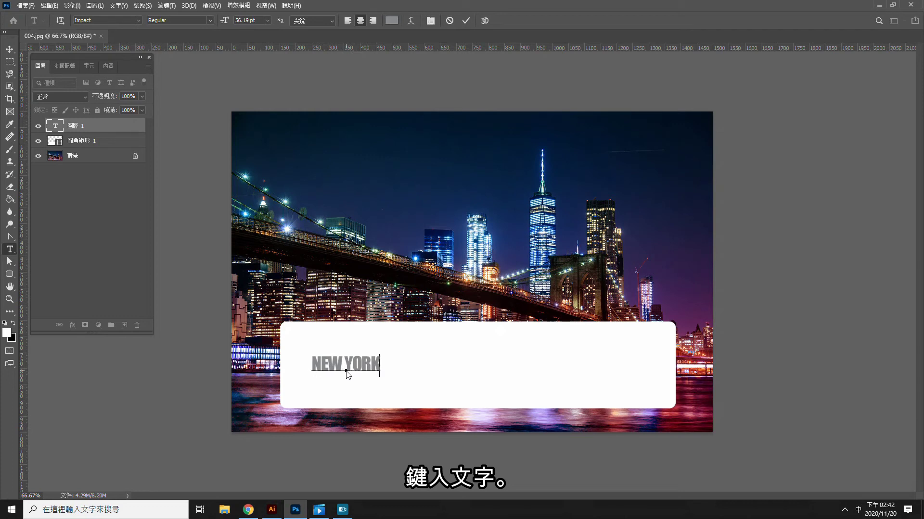
click(10, 49)
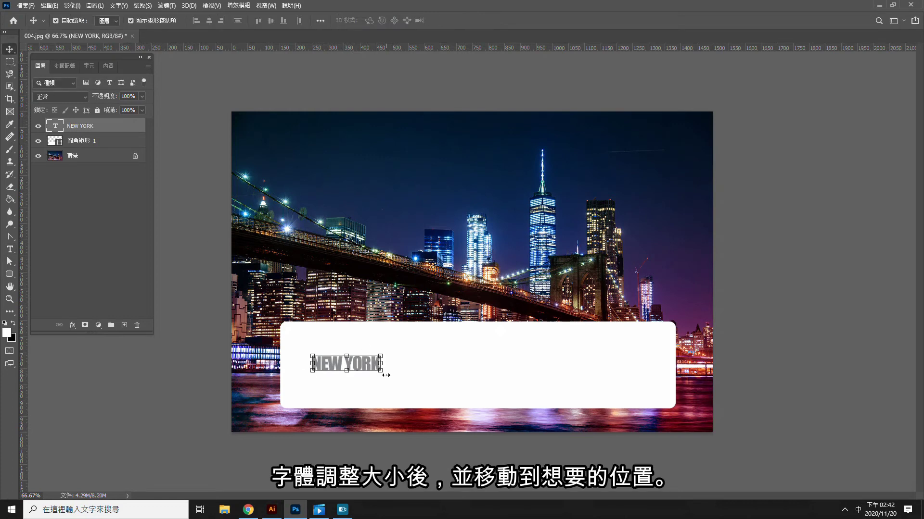
drag(379, 370, 634, 417)
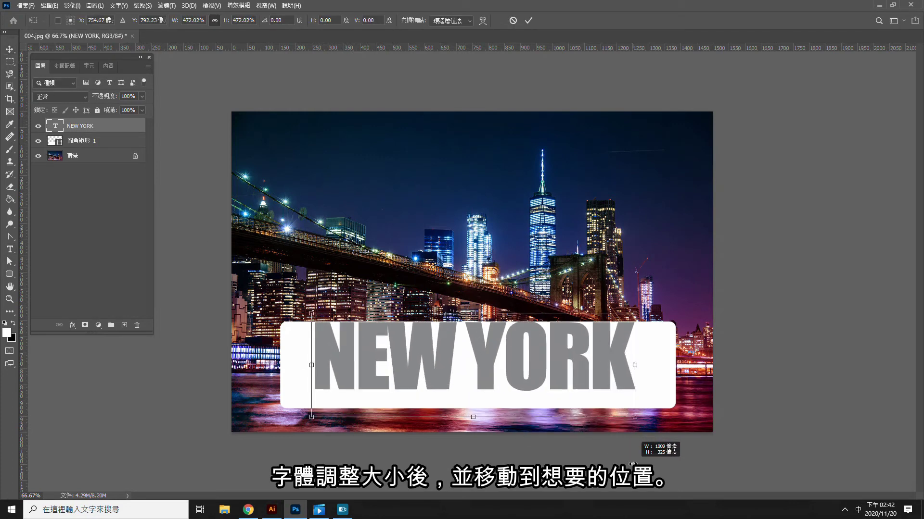
drag(561, 377, 557, 380)
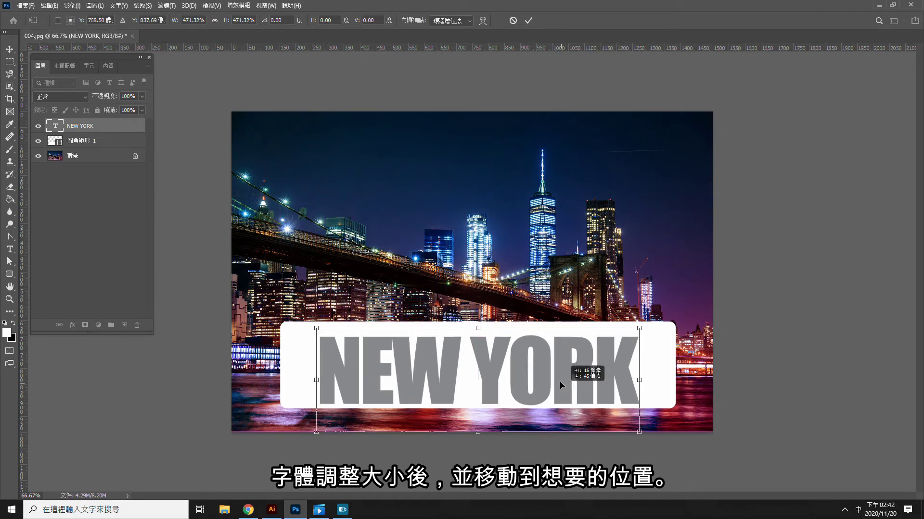
key(Return)
In the text layer's Blending Options, set Knockout to Shallow and Fill Opacity to 0%.
click(45, 209)
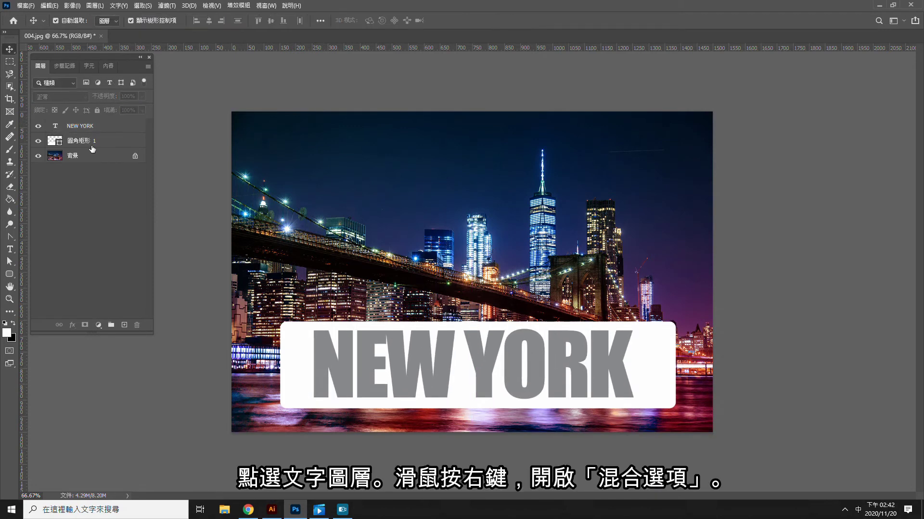
click(94, 127)
right_click(94, 127)
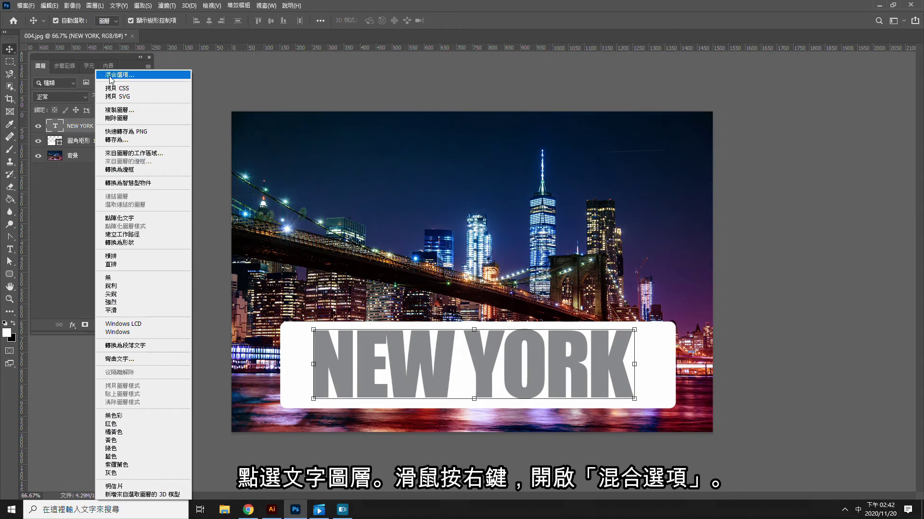
click(111, 75)
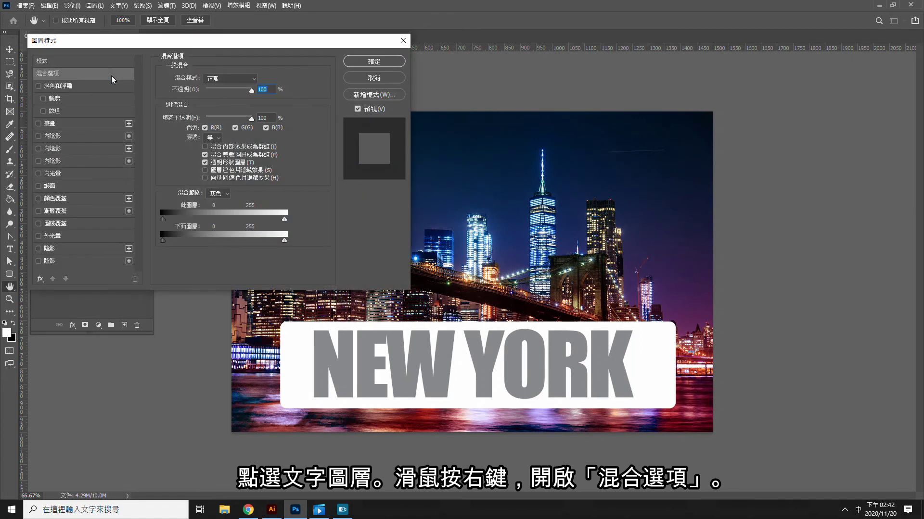
click(212, 137)
click(216, 157)
drag(251, 122, 205, 122)
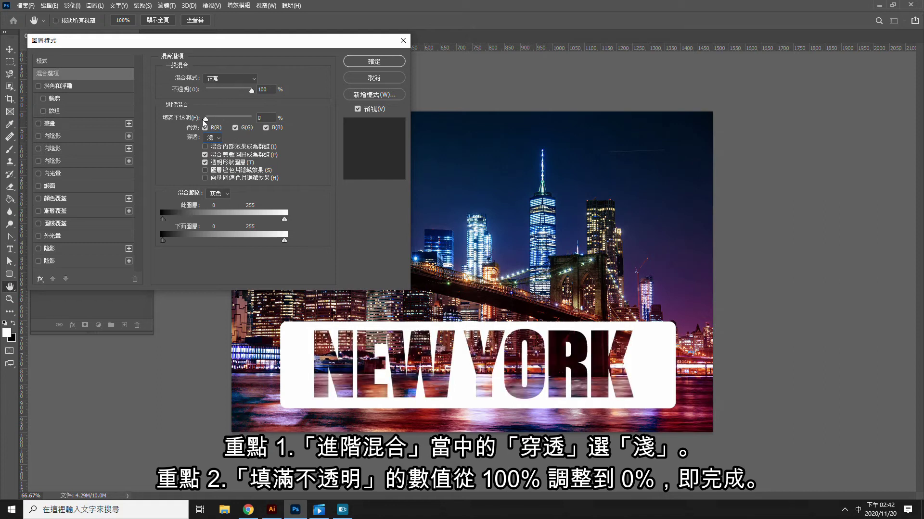
click(351, 64)
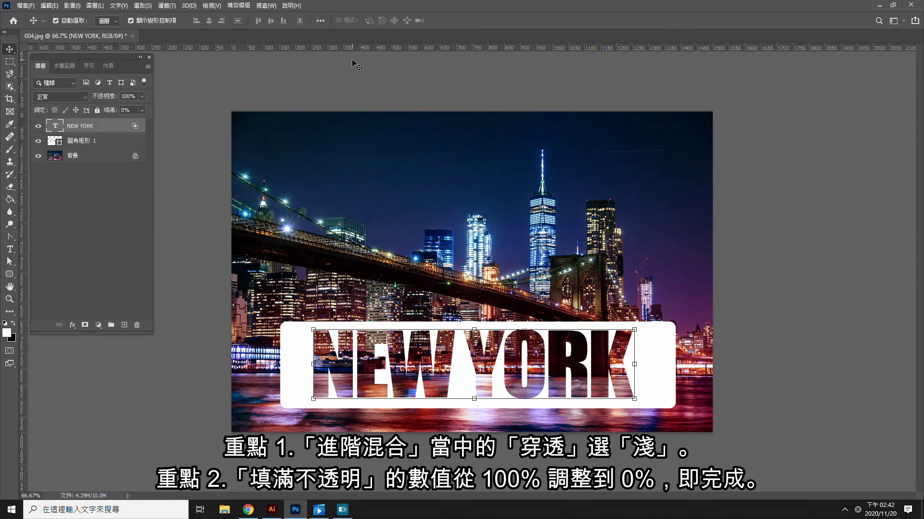
Delete the NEW YORK letters from the knockout text layer.
click(342, 81)
click(89, 66)
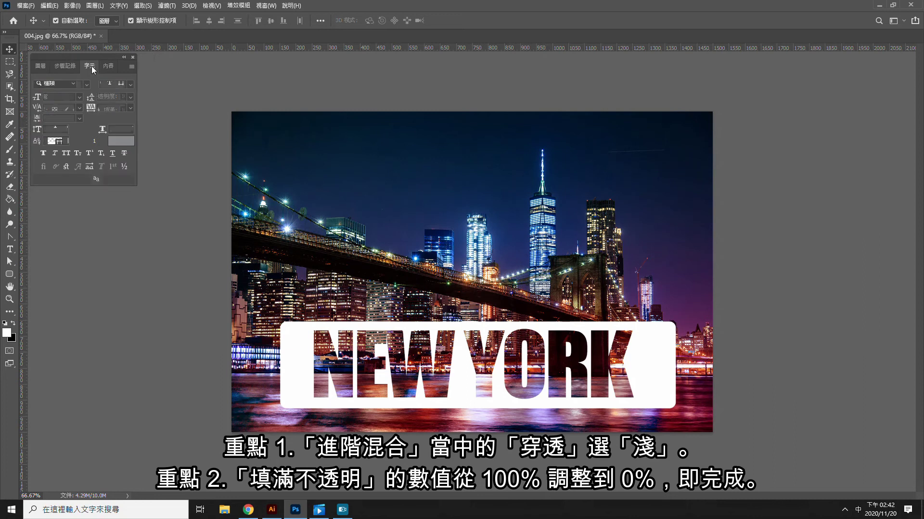
click(9, 250)
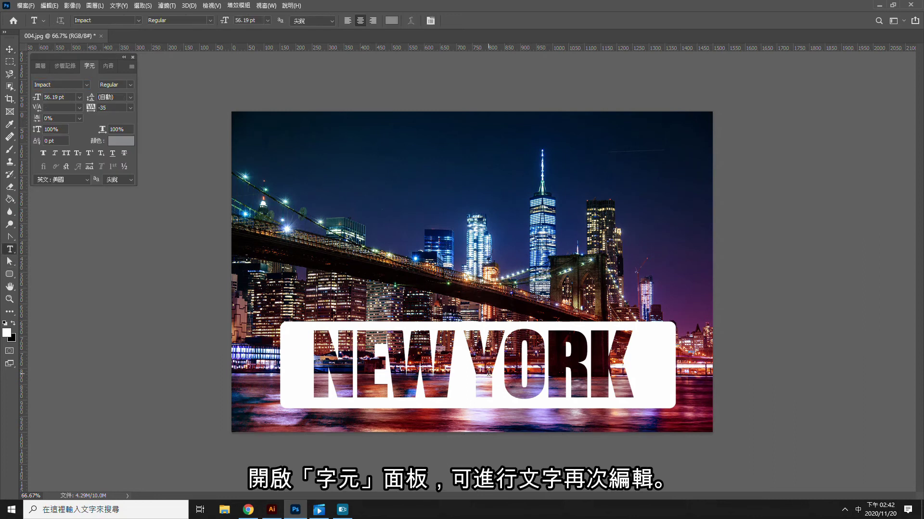
click(620, 370)
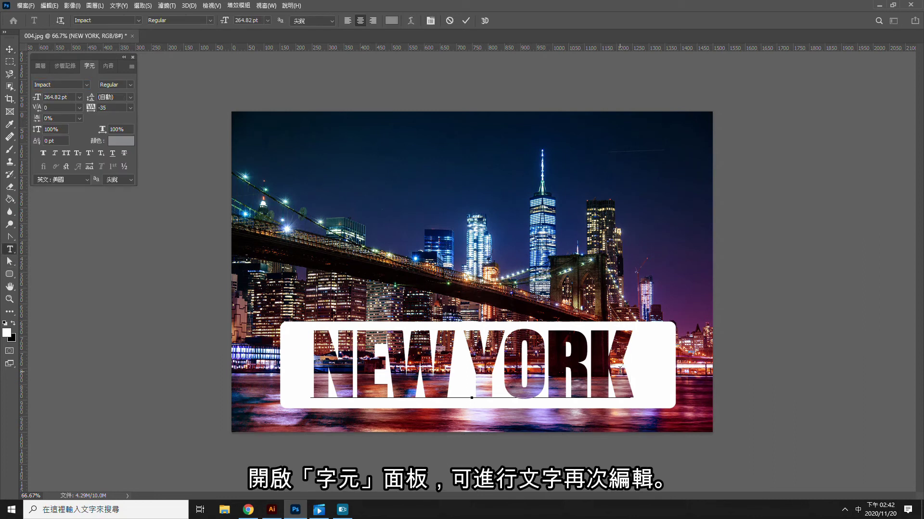
key(BackSpace)
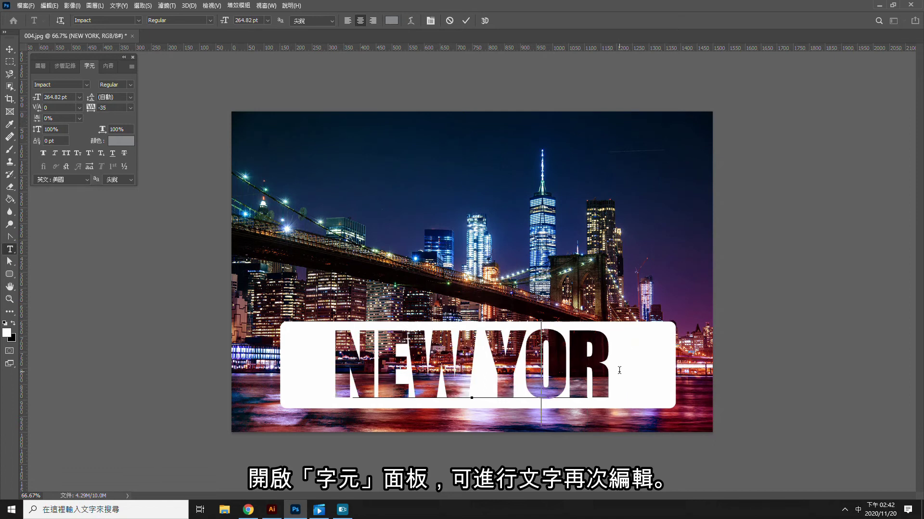
key(BackSpace)
key(BackSpace)
key(BackSpace)
key(BackSpace)
key(BackSpace)
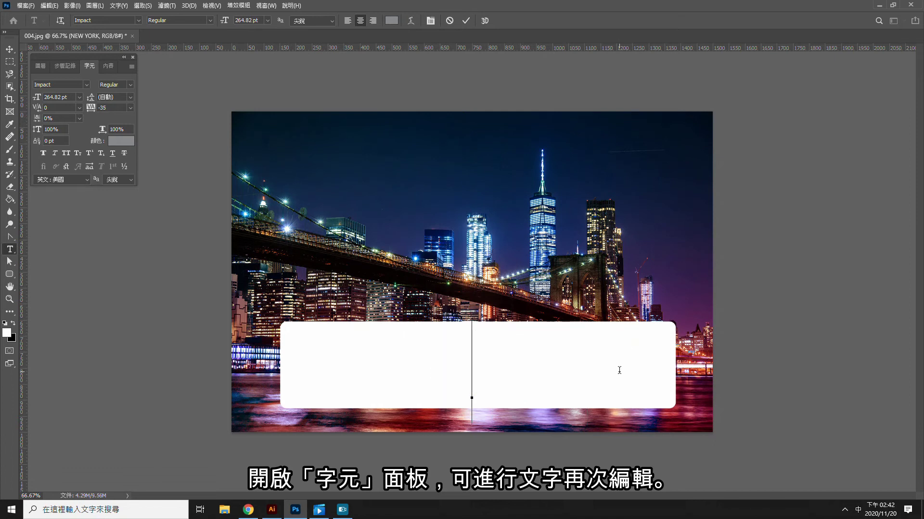
Type 紐約 紐約 in 微軟正黑體 and set it to Bold.
click(87, 86)
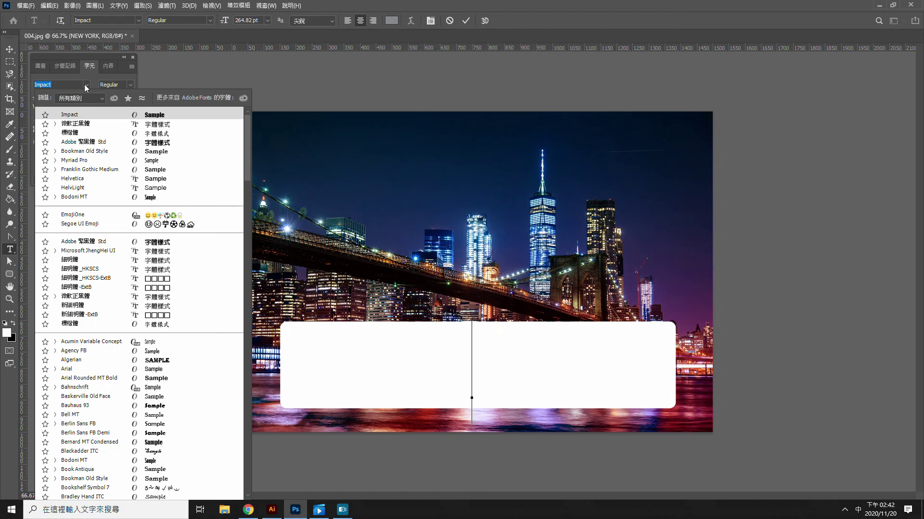
click(92, 124)
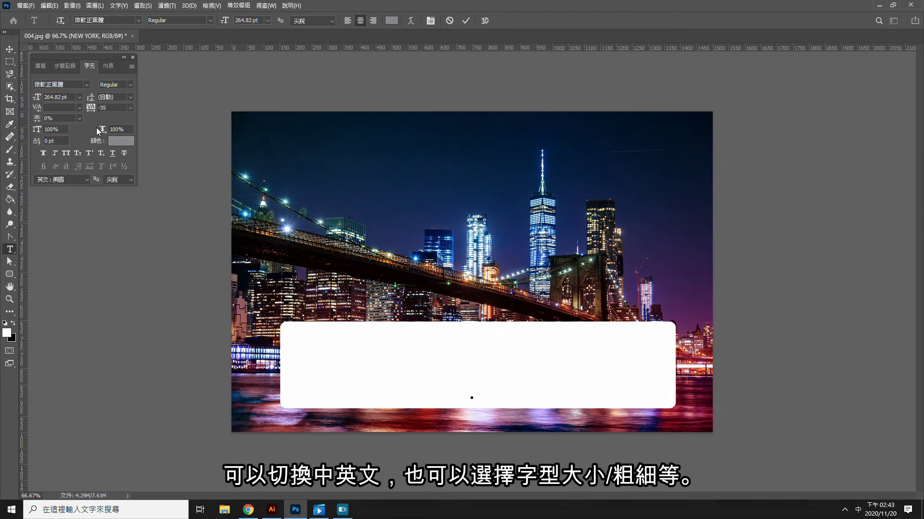
text(紐)
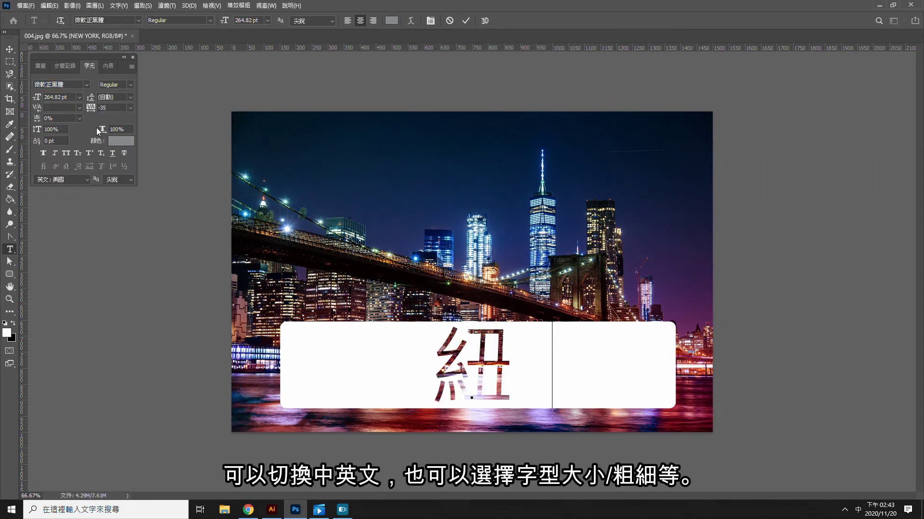
text(約 紐)
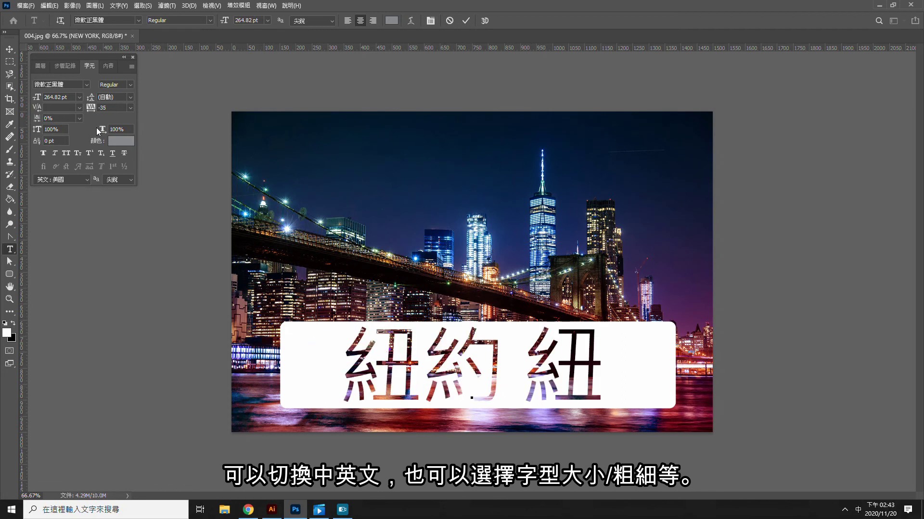
text(約)
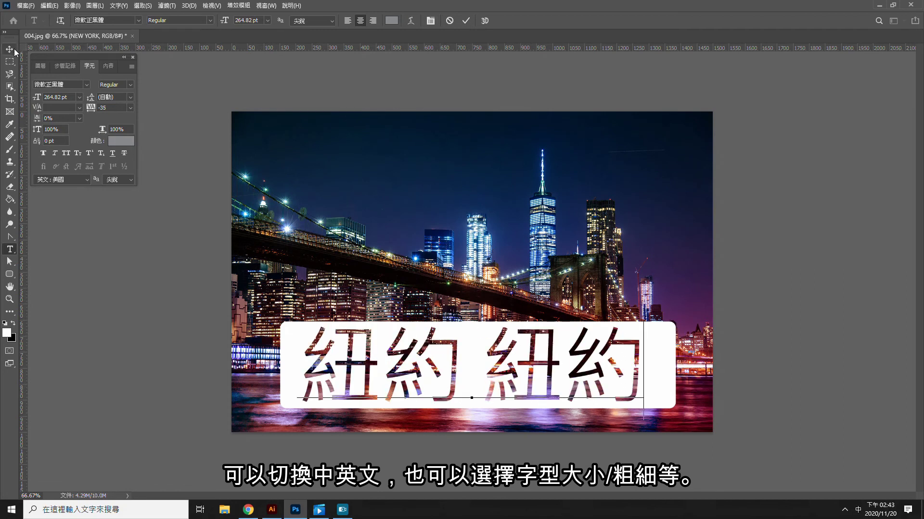
click(14, 50)
click(125, 85)
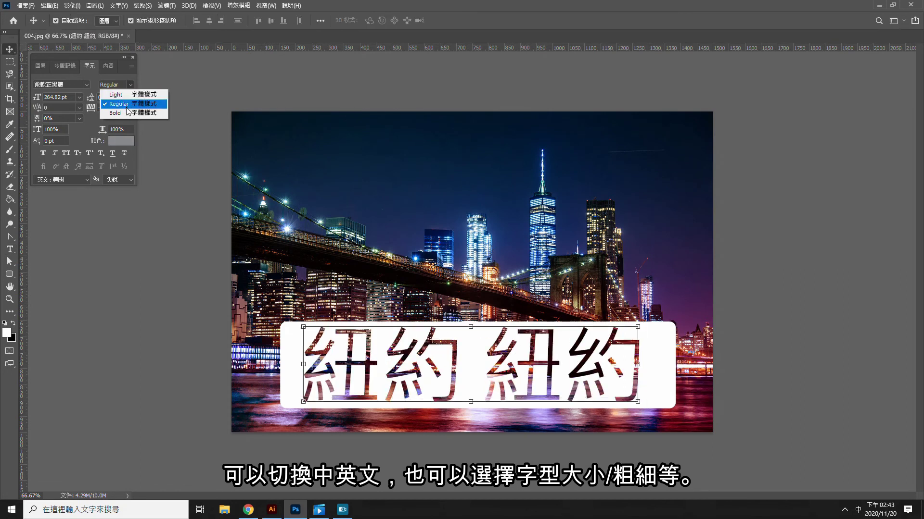
click(124, 117)
Select all the 紐約 紐約 text and delete it, leaving the box empty.
click(80, 319)
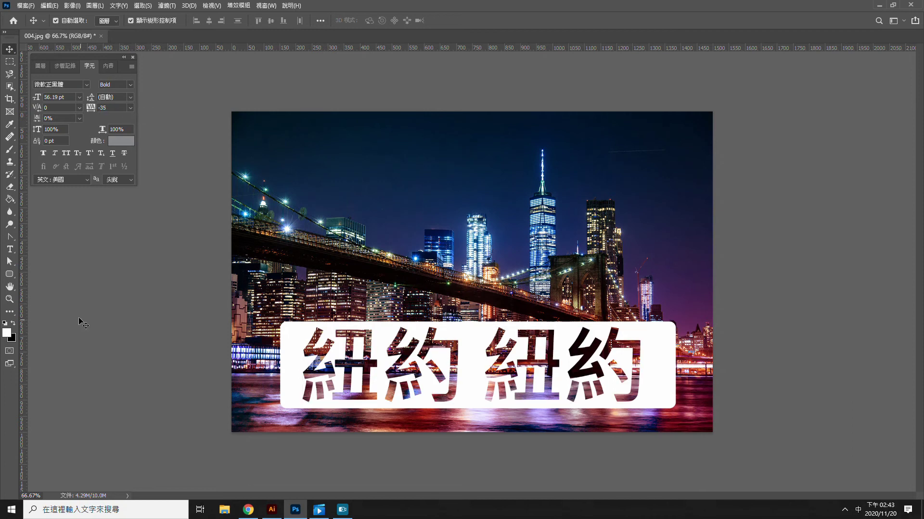
click(20, 248)
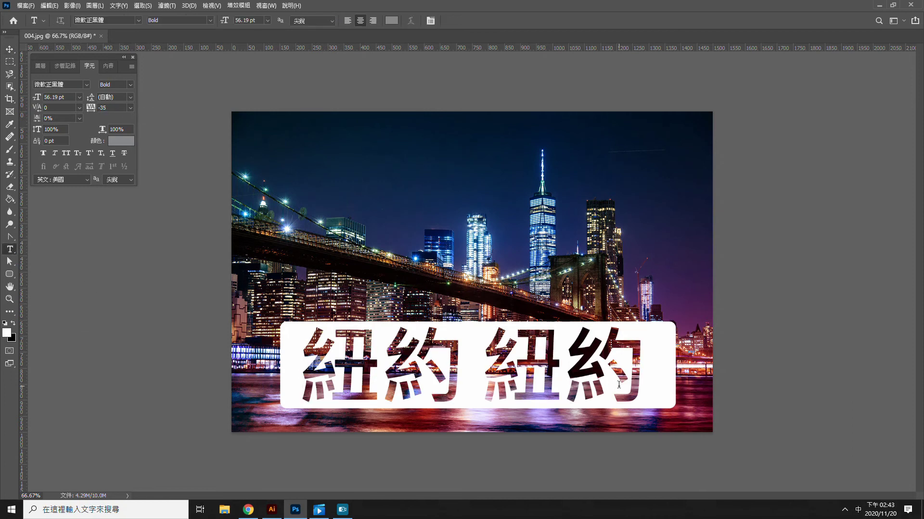
drag(633, 381, 254, 329)
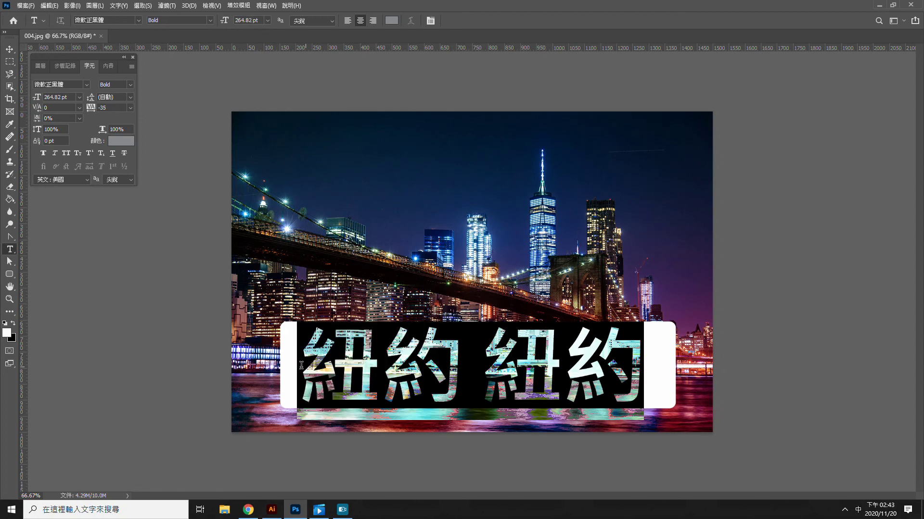
key(BackSpace)
Retype NEW YORK in Impact Regular and commit the text.
click(87, 85)
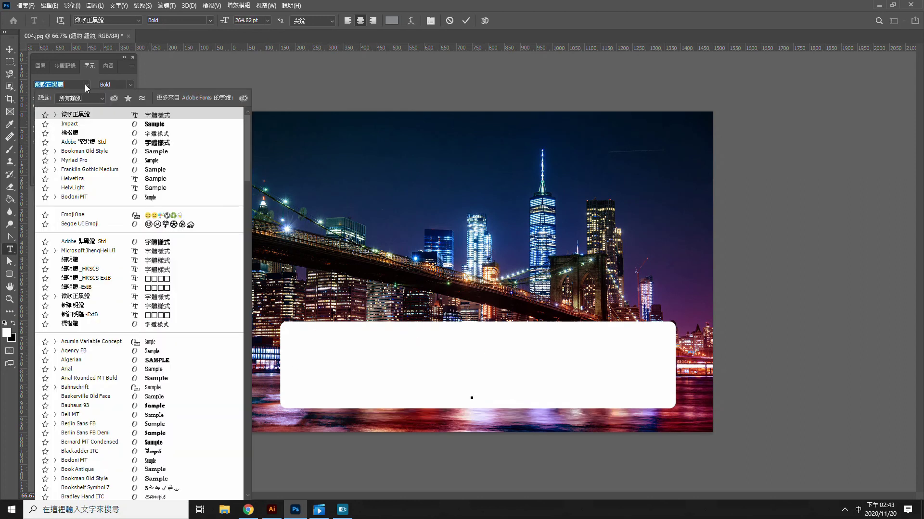
click(90, 128)
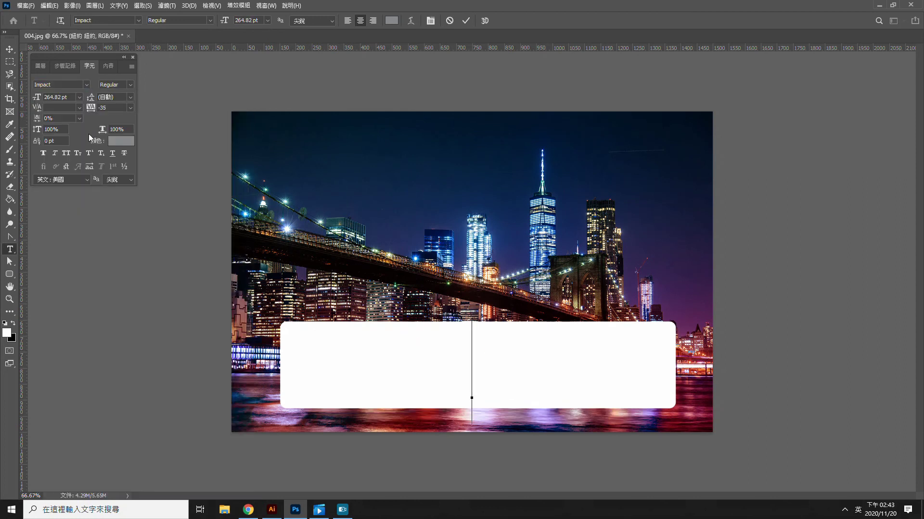
text(NE)
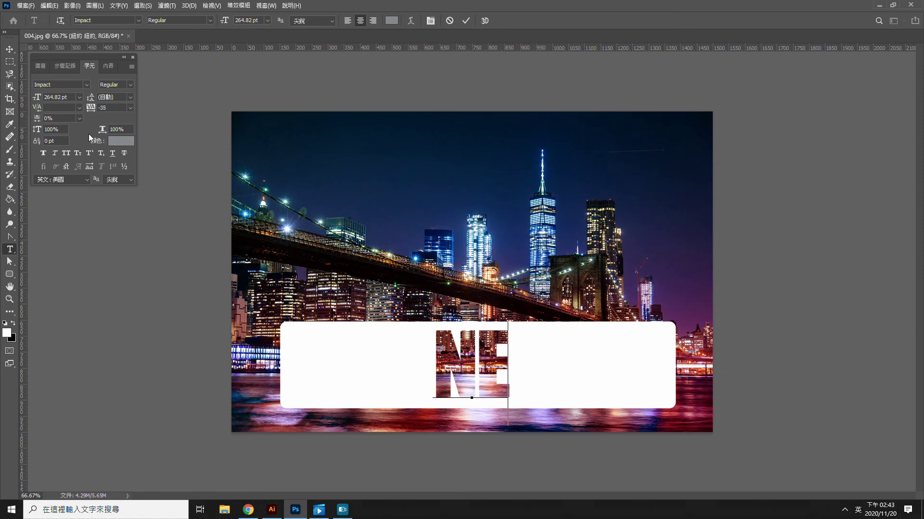
text(W YOR)
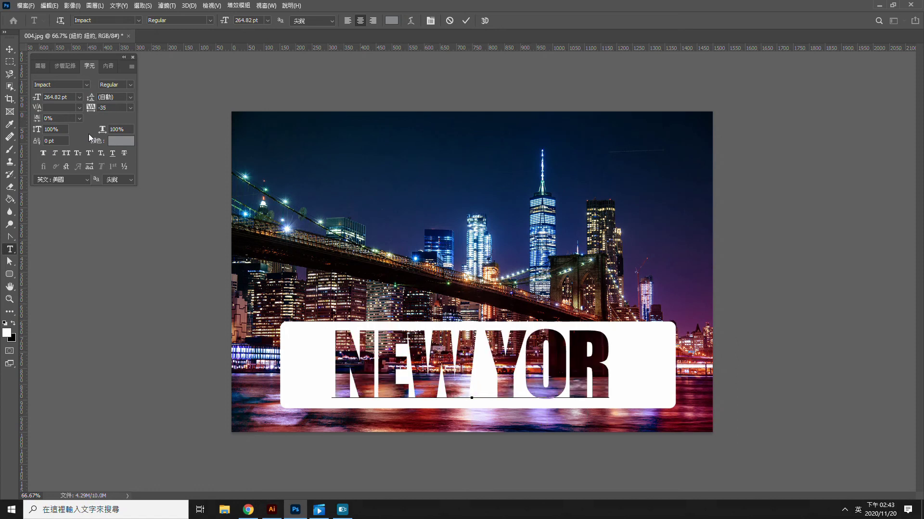
text(K)
key(ctrl+Return)
click(9, 49)
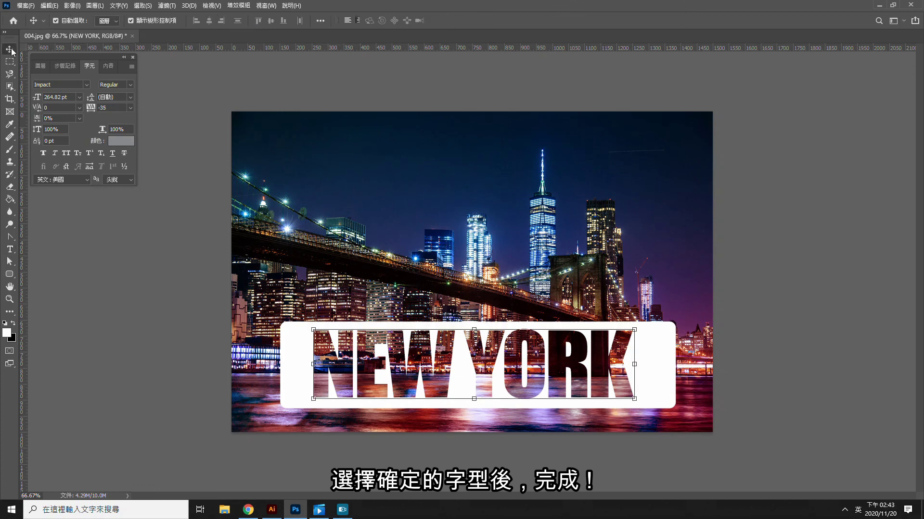
click(213, 362)
Free-transform the NEW YORK text, nudging it left and scaling it to about 105%.
click(356, 385)
key(ctrl+t)
drag(607, 368, 595, 368)
drag(620, 422, 638, 431)
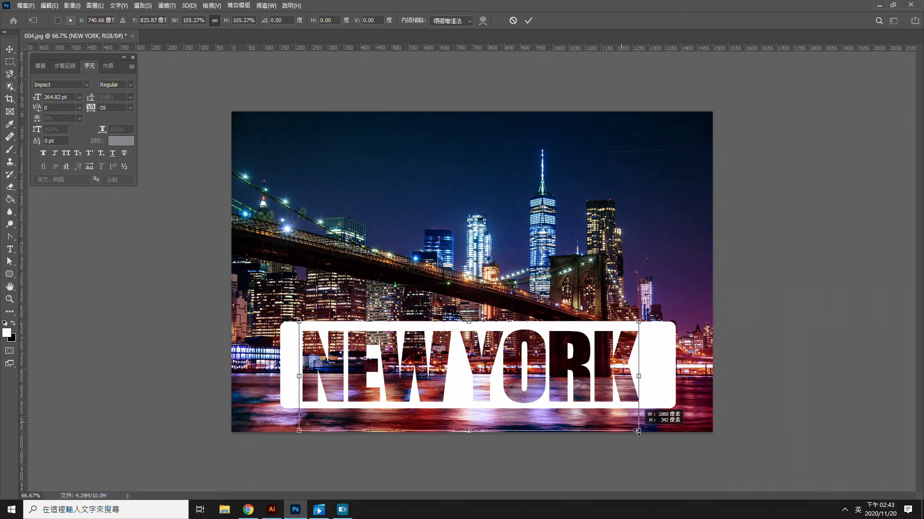
key(Return)
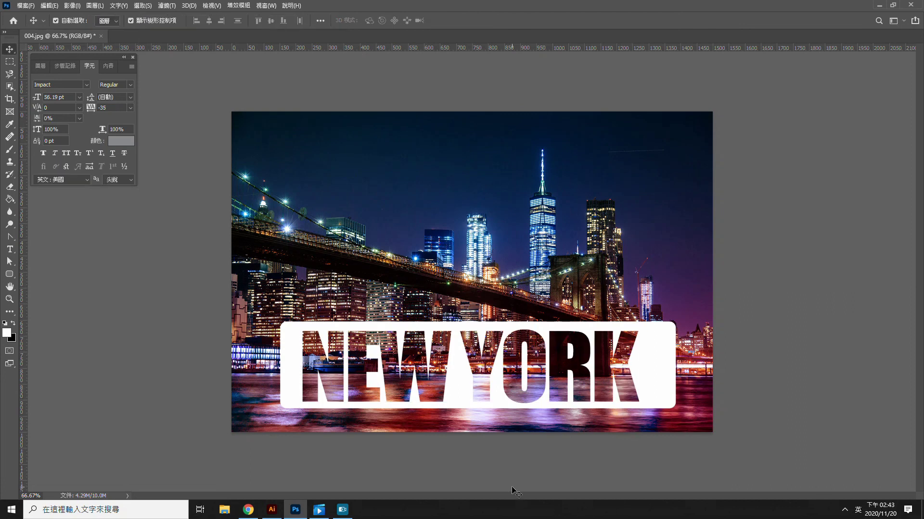